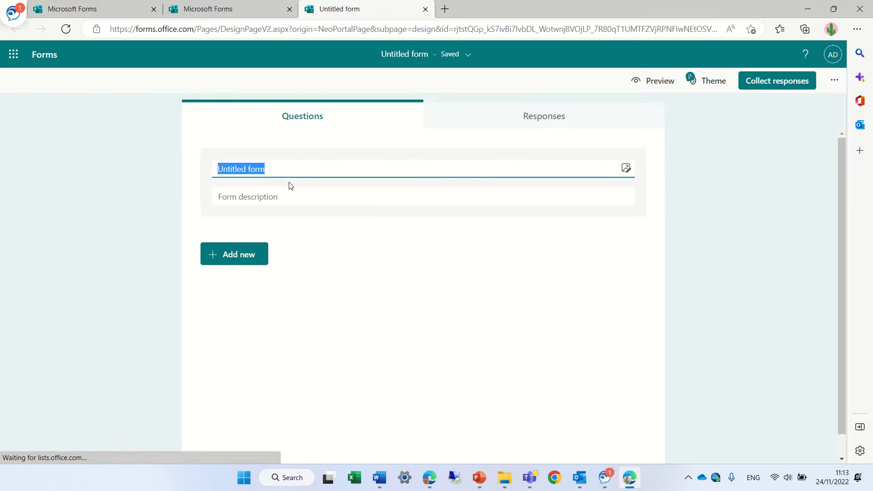
pyautogui.write('Pol')
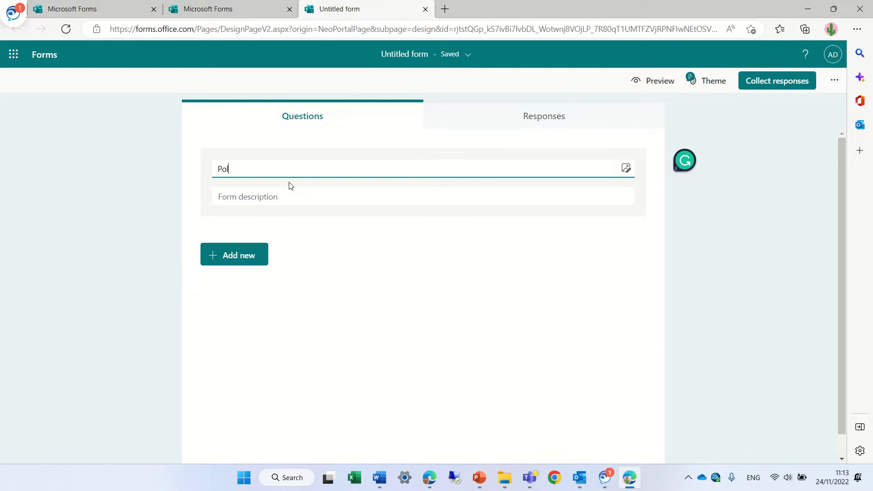
pyautogui.write('l')
# Add two text-answer questions to the Poll form and preview it as a respondent.
pyautogui.click(239, 255)
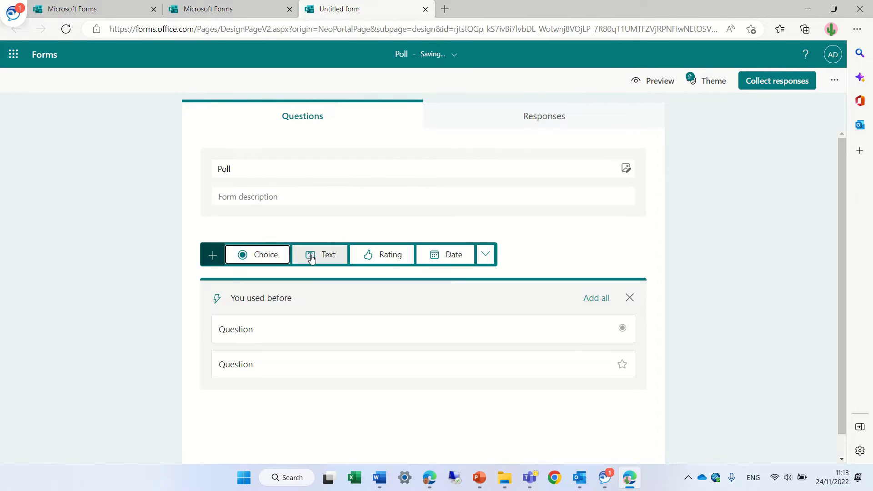
pyautogui.click(311, 256)
pyautogui.click(241, 373)
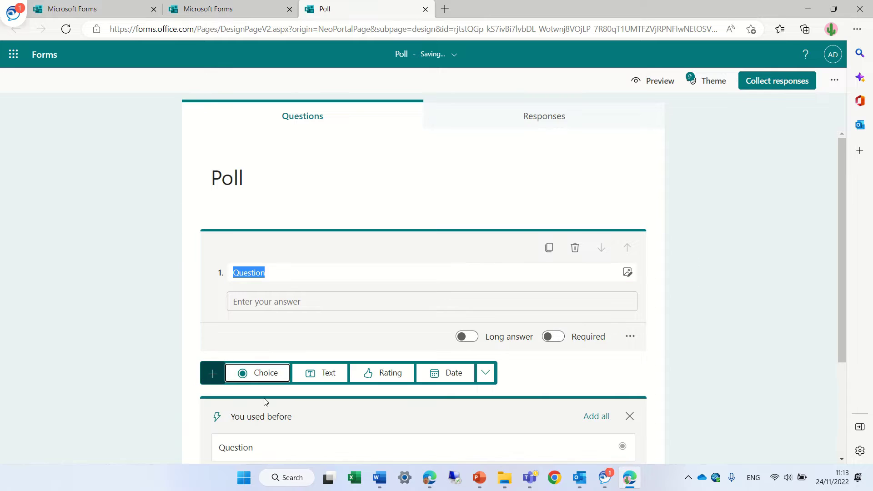
pyautogui.click(324, 375)
pyautogui.click(653, 80)
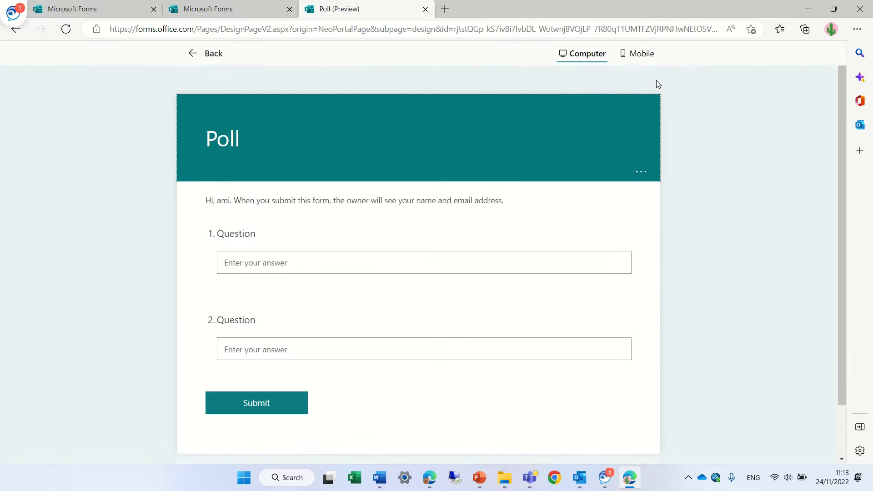
pyautogui.click(203, 60)
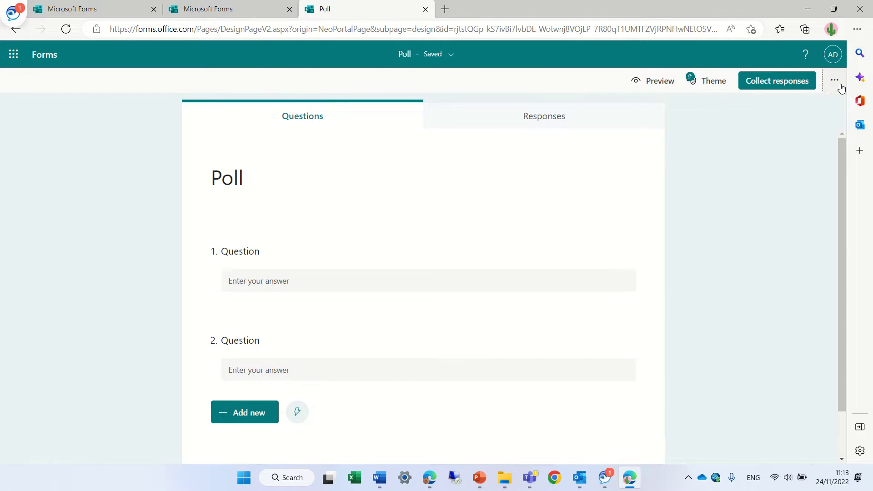
# Enable Customise thank you message in Settings and replace the default wording with 'this is a test'.
pyautogui.click(834, 81)
pyautogui.click(805, 130)
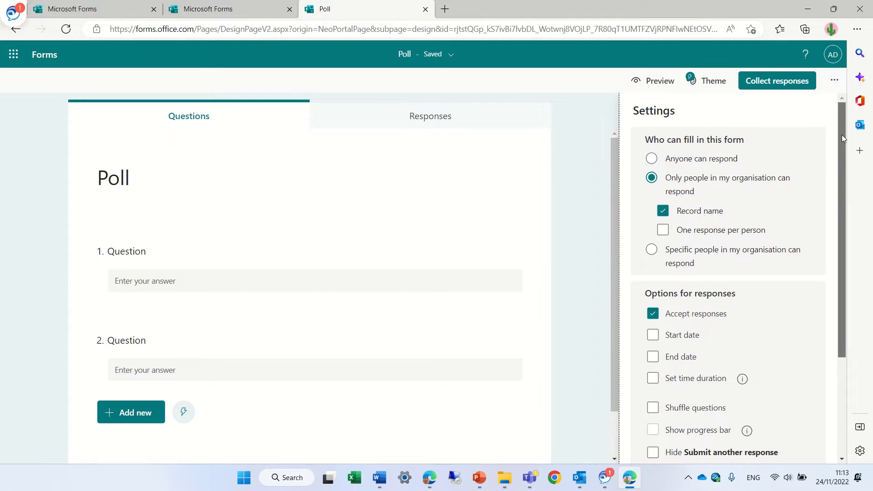
pyautogui.moveTo(842, 134); pyautogui.dragTo(839, 228)
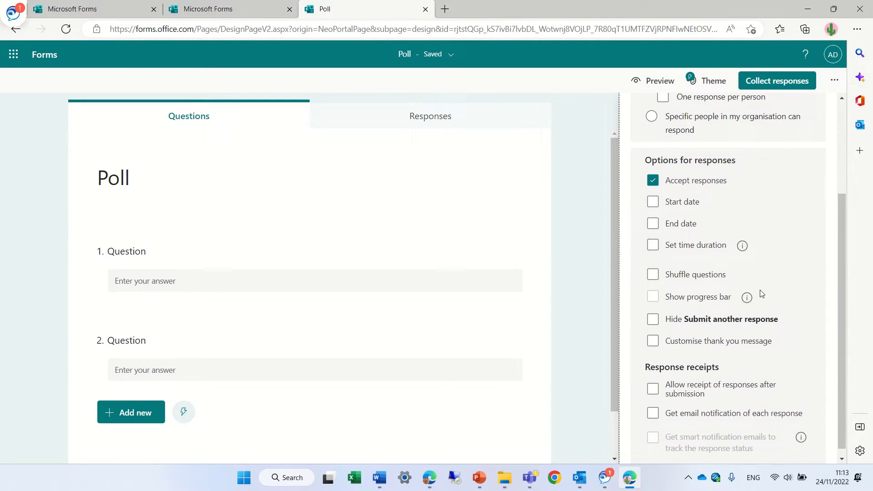
pyautogui.click(654, 343)
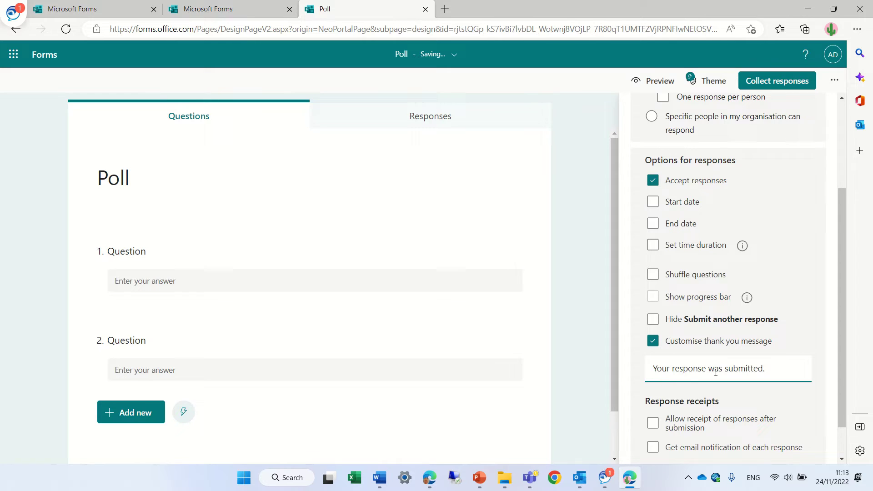
pyautogui.tripleClick(792, 375)
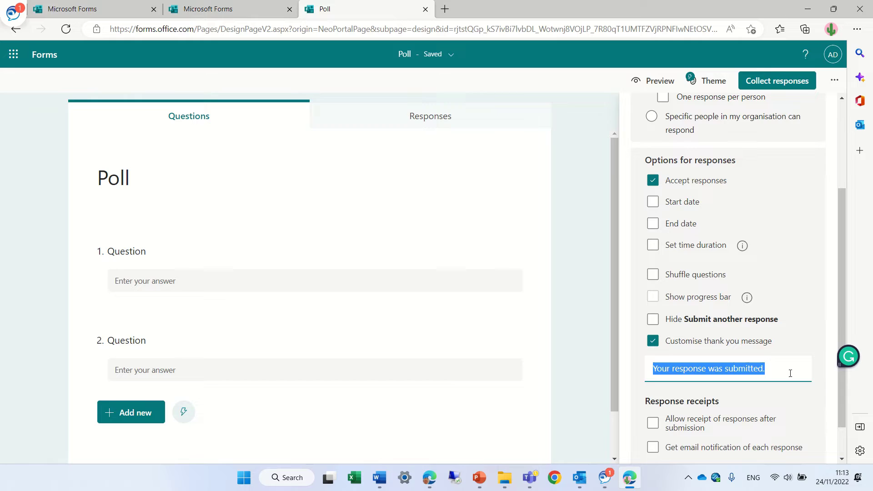
pyautogui.press('BackSpace')
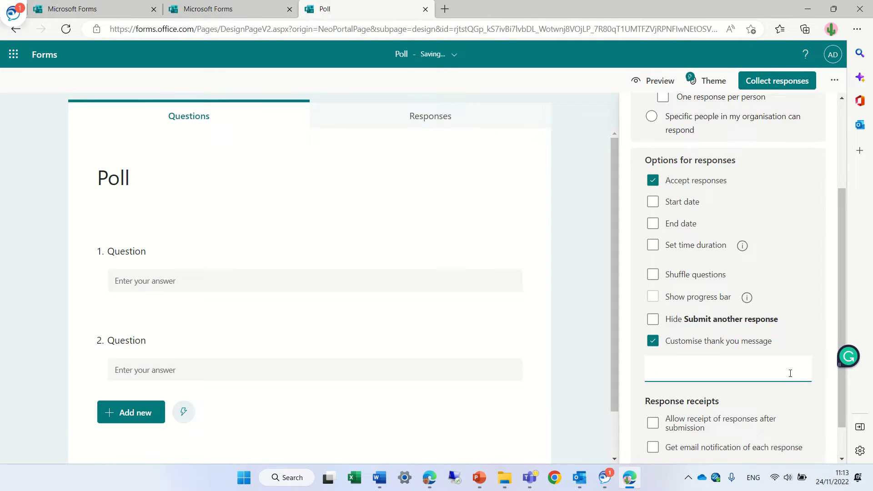
pyautogui.write('this is')
pyautogui.write(' a test')
pyautogui.moveTo(714, 373); pyautogui.dragTo(625, 370)
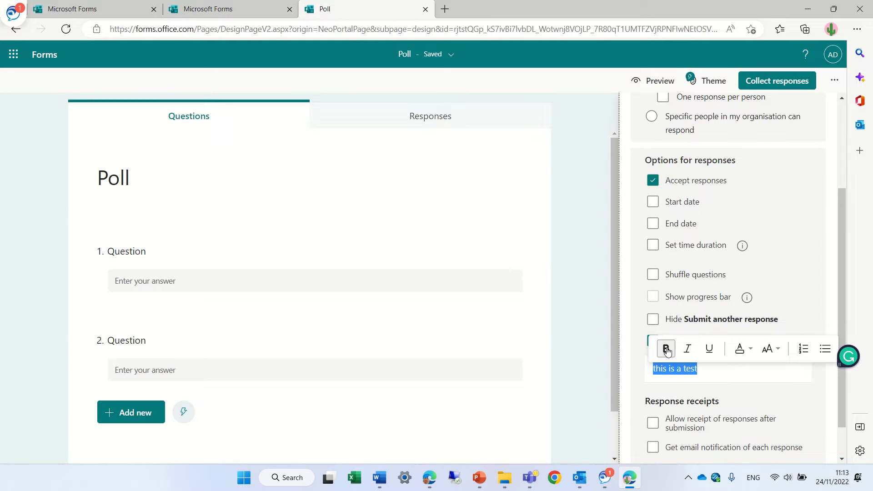
# Make the thank-you text bold, italic, underlined and yellow, then start a second paragraph.
pyautogui.click(667, 350)
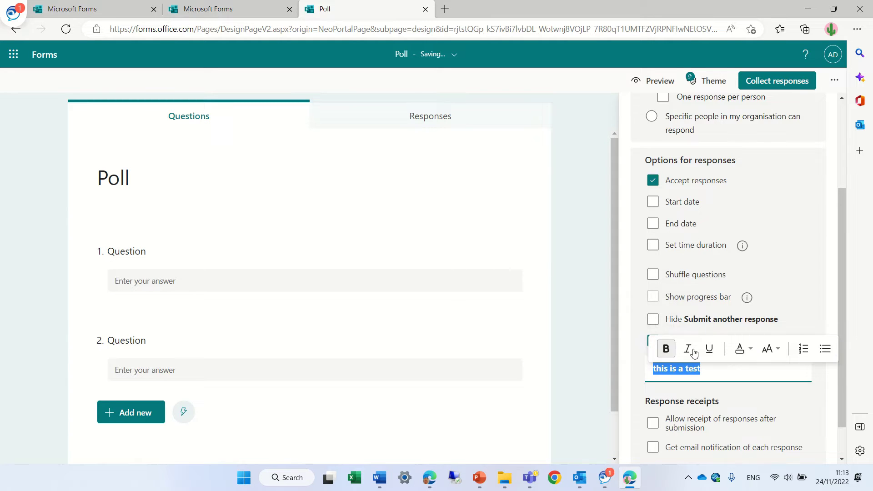
pyautogui.click(718, 371)
pyautogui.moveTo(717, 371); pyautogui.dragTo(643, 370)
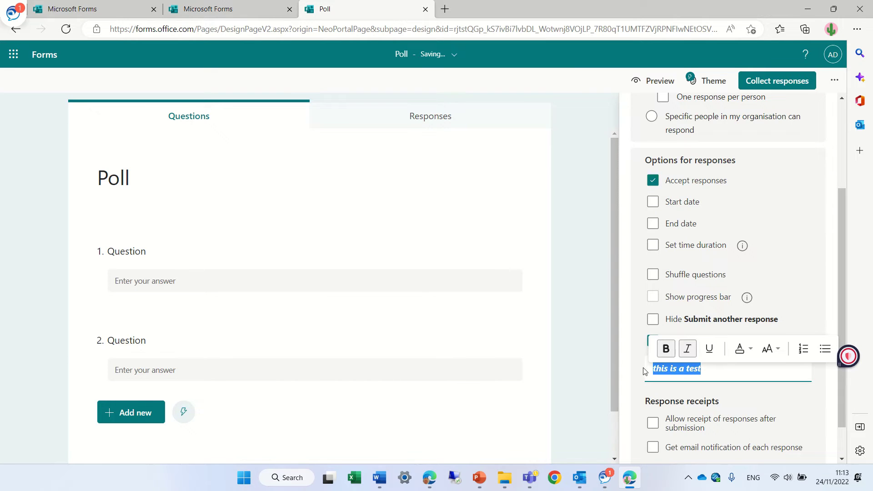
pyautogui.click(711, 350)
pyautogui.click(720, 377)
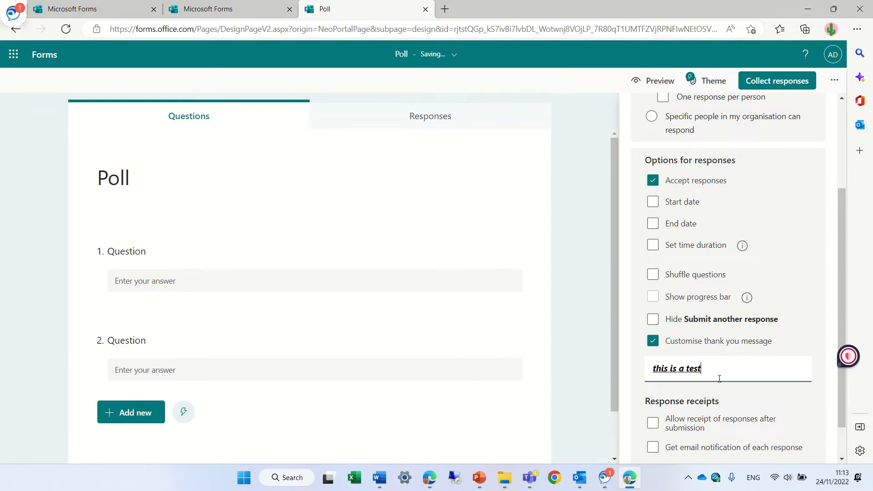
pyautogui.moveTo(716, 371); pyautogui.dragTo(644, 371)
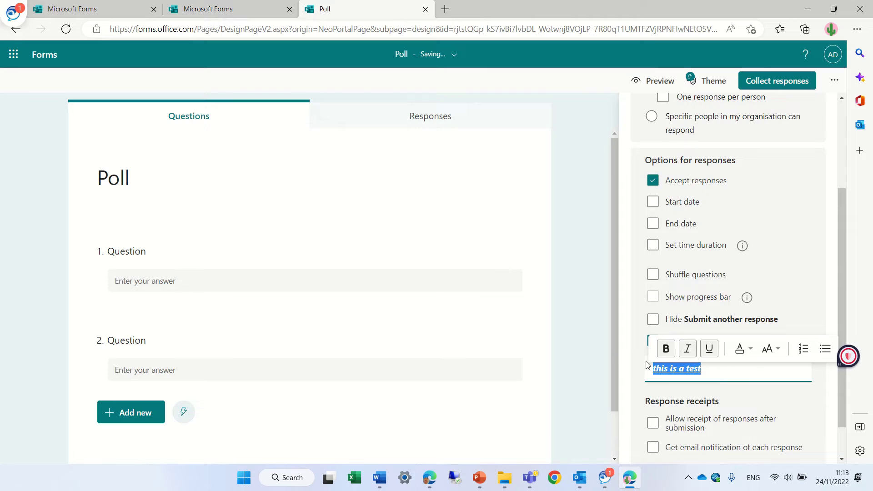
pyautogui.click(744, 350)
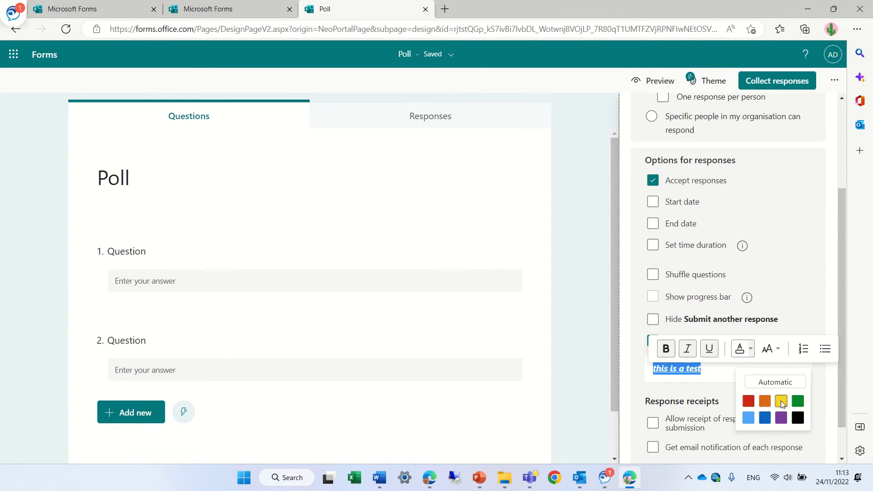
pyautogui.click(781, 400)
pyautogui.click(711, 372)
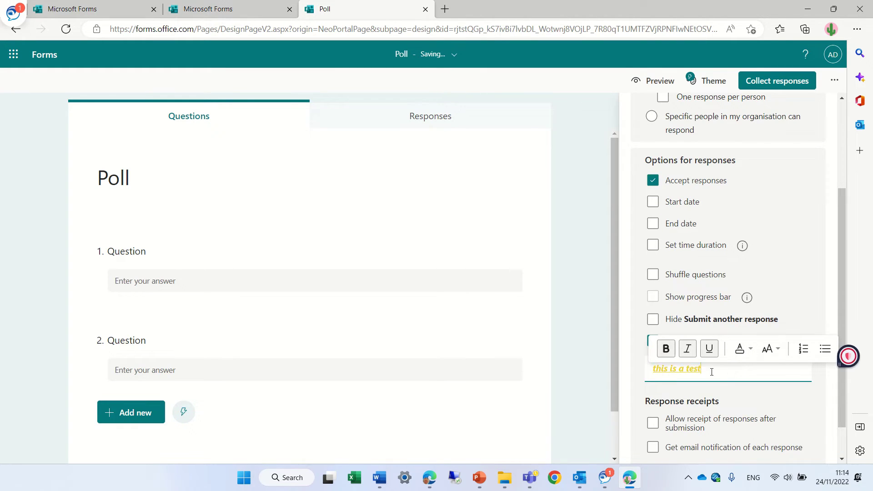
pyautogui.press('Return')
pyautogui.press('Return')
pyautogui.write('sdjhslj')
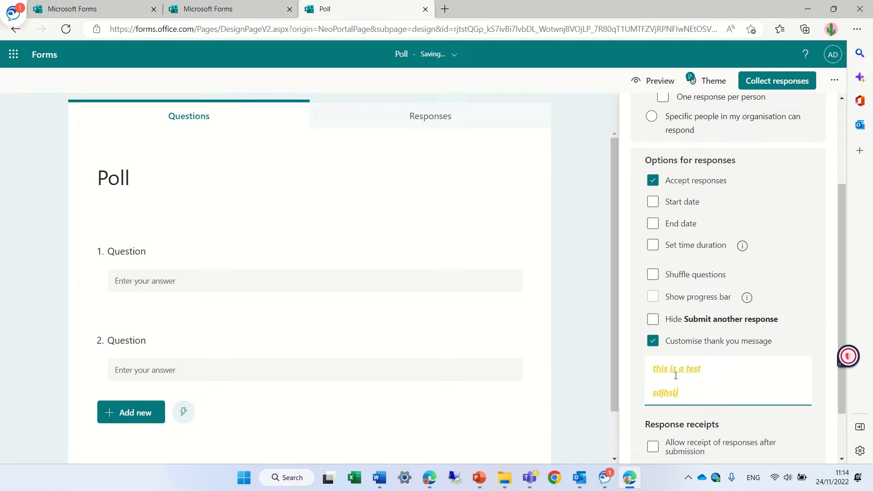
pyautogui.write('dlfjdflsdfjsdl')
# Strip bold, italic and colour from the second paragraph and make it small.
pyautogui.moveTo(721, 384); pyautogui.dragTo(737, 390)
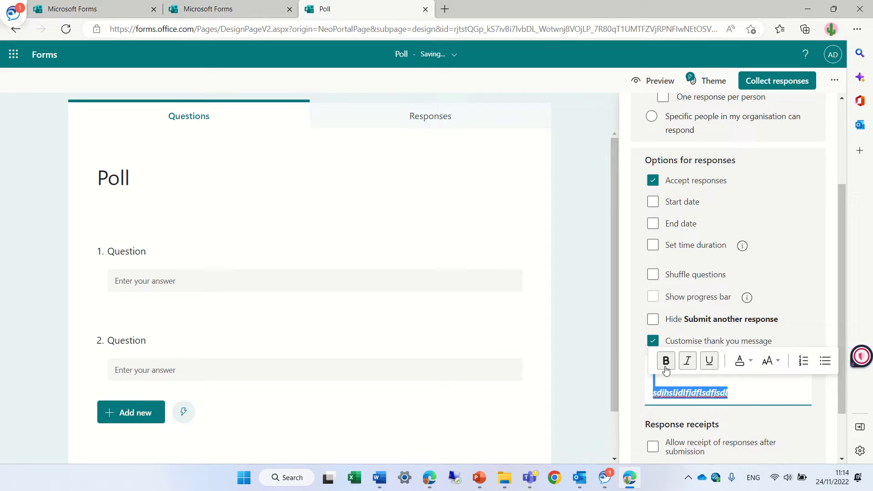
pyautogui.click(667, 361)
pyautogui.click(688, 361)
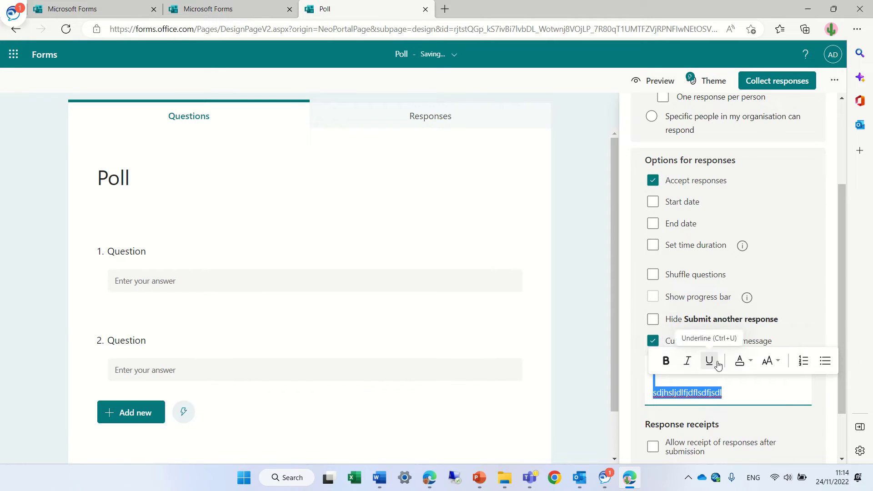
pyautogui.click(745, 365)
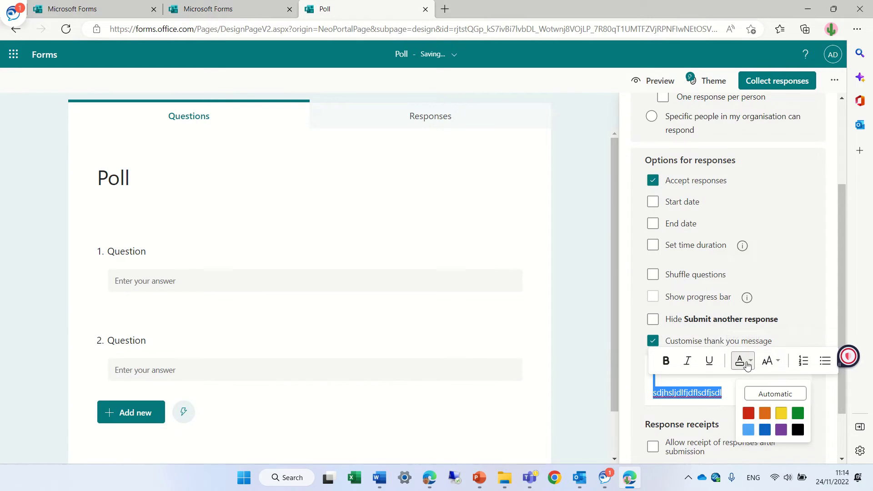
pyautogui.click(766, 393)
pyautogui.click(776, 362)
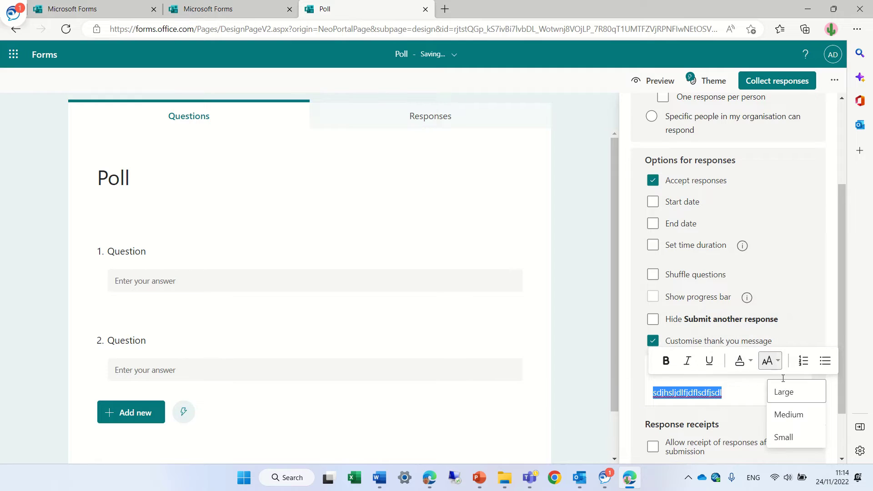
pyautogui.click(789, 438)
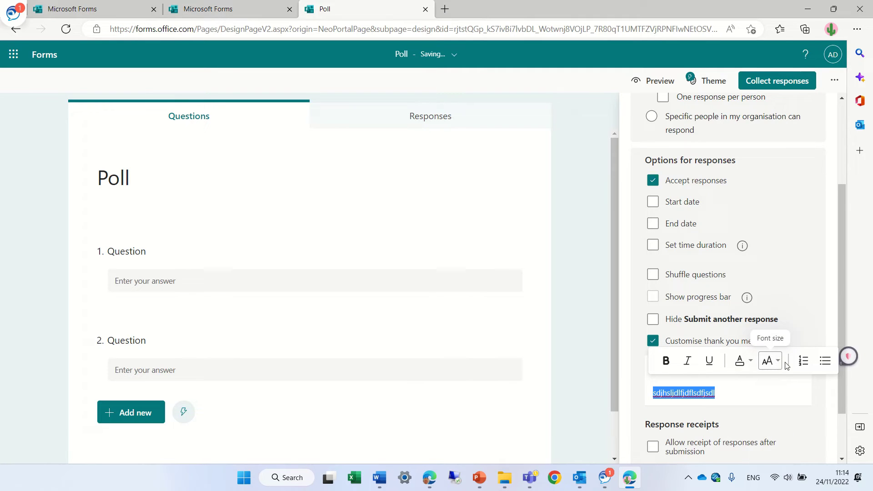
# Enlarge the second line to Large and format it as a bulleted list.
pyautogui.click(770, 361)
pyautogui.click(795, 392)
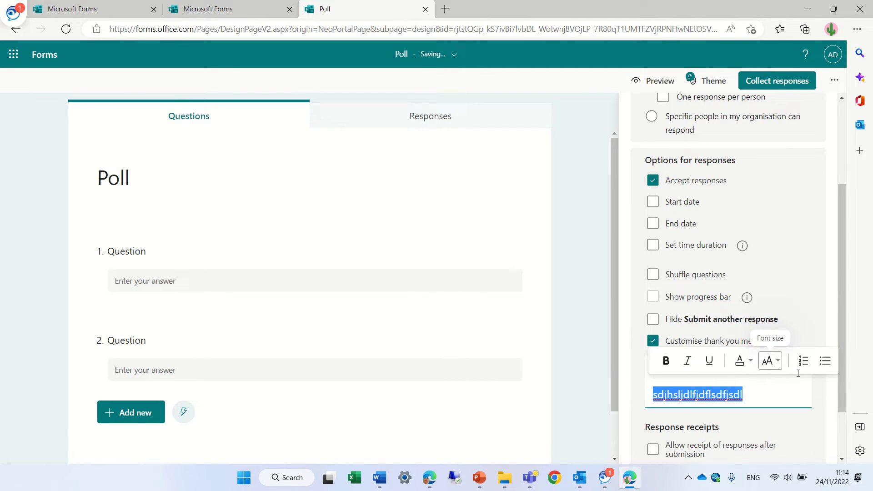
pyautogui.click(806, 359)
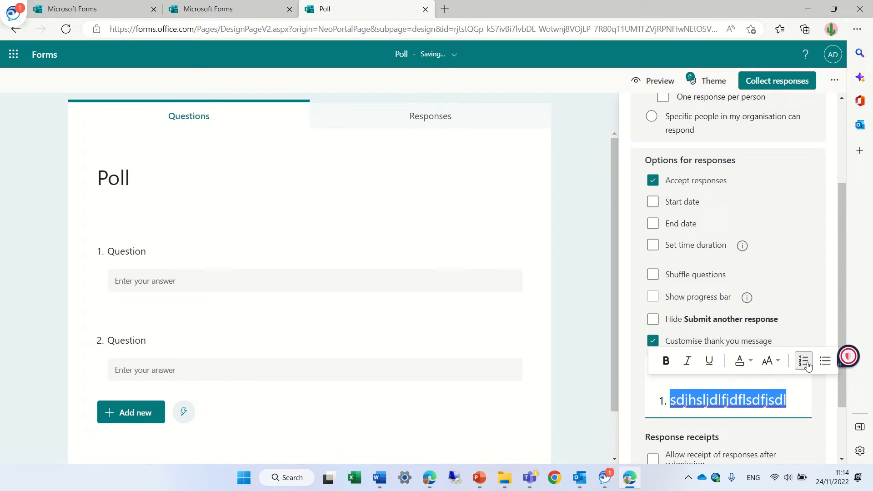
pyautogui.click(824, 361)
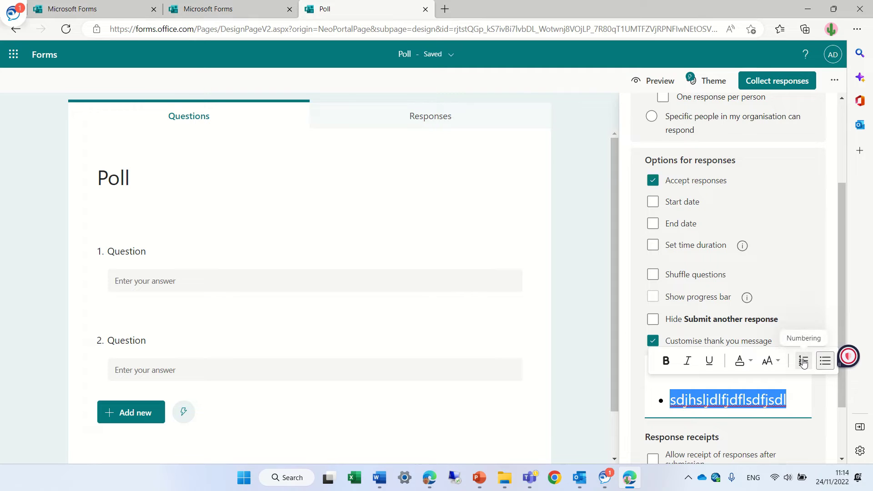
pyautogui.click(788, 405)
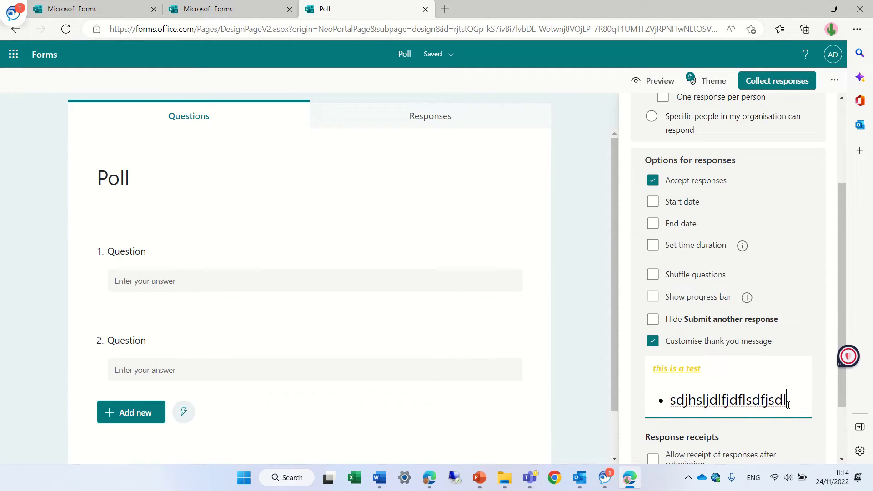
# Delete the bulleted line and paste the Private Preview article as the thank-you message.
pyautogui.doubleClick(788, 405)
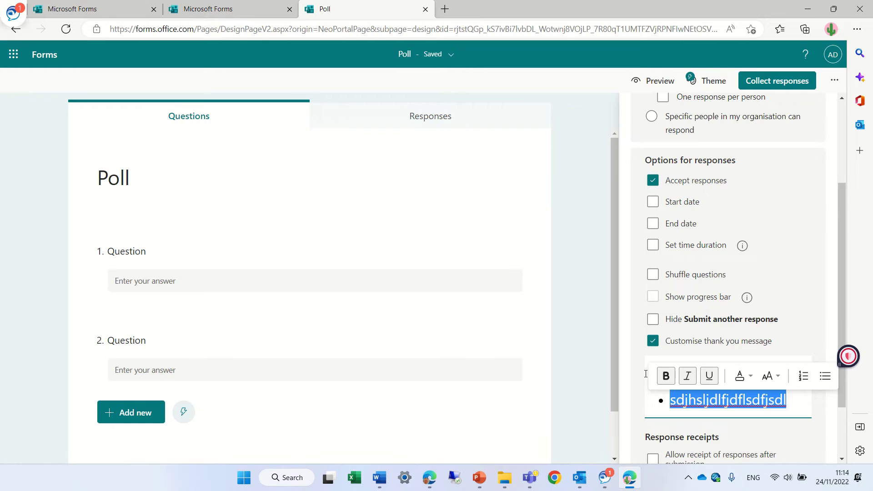
pyautogui.press('BackSpace')
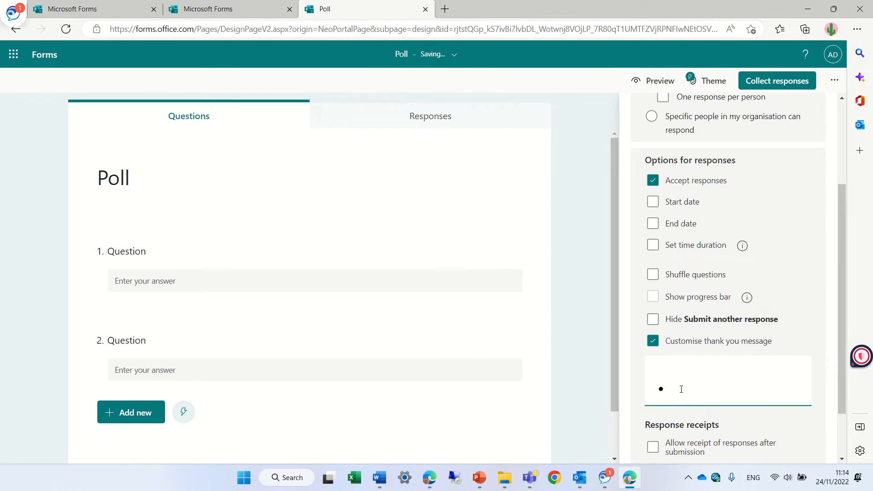
pyautogui.press('BackSpace')
pyautogui.hotkey('ctrl', 'v')
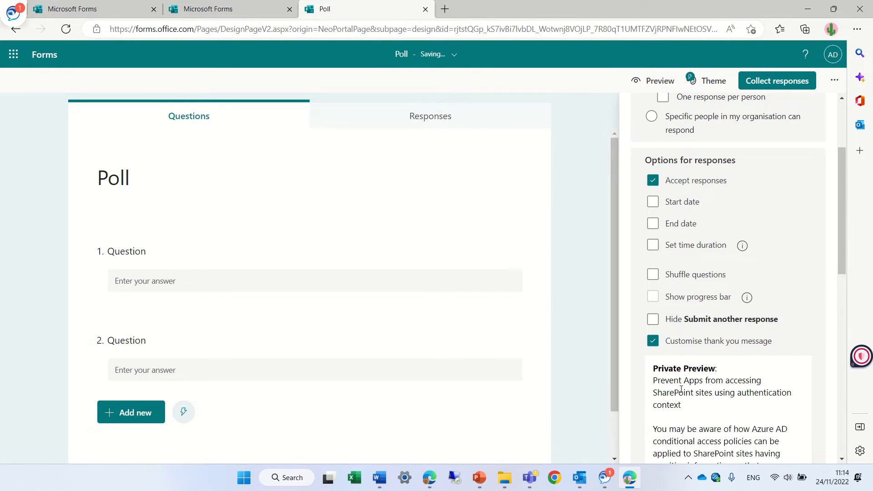
pyautogui.moveTo(841, 198)
pyautogui.mouseDown()
pyautogui.moveTo(845, 363)
pyautogui.moveTo(843, 213)
pyautogui.moveTo(835, 326)
pyautogui.mouseUp()
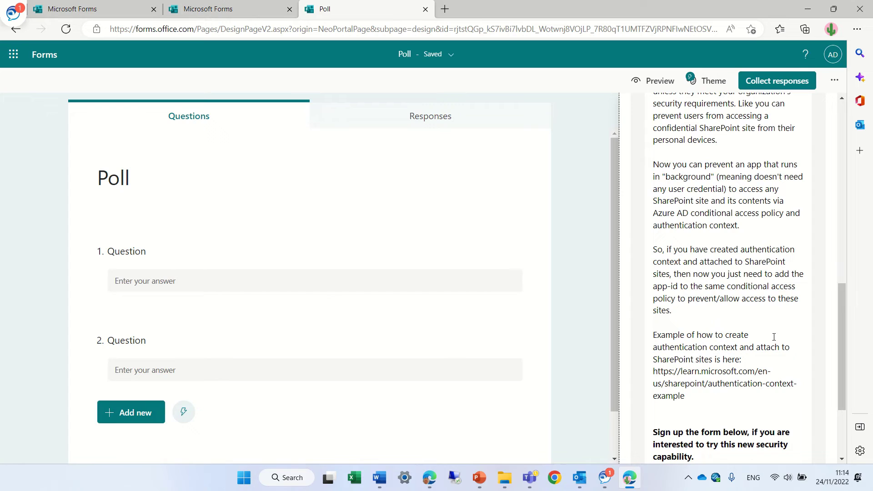
# Answer both questions in preview and submit to see the pasted article on the Thanks page.
pyautogui.click(654, 82)
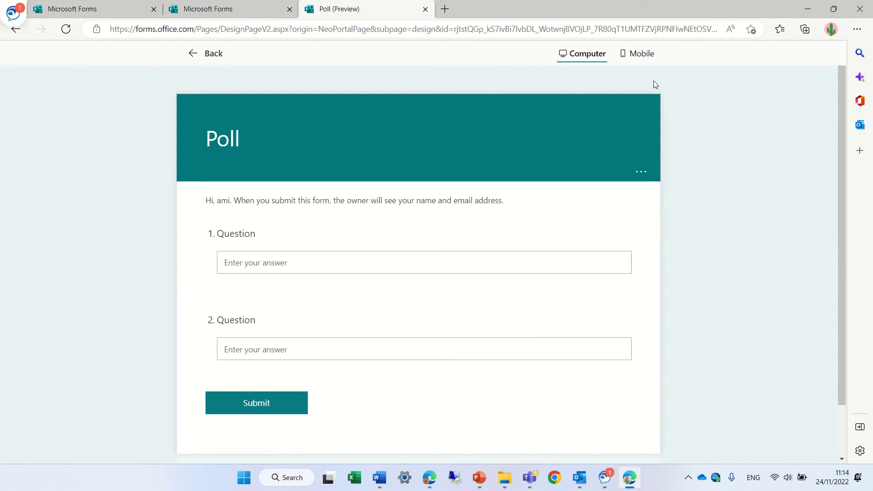
pyautogui.click(314, 263)
pyautogui.write('ssss')
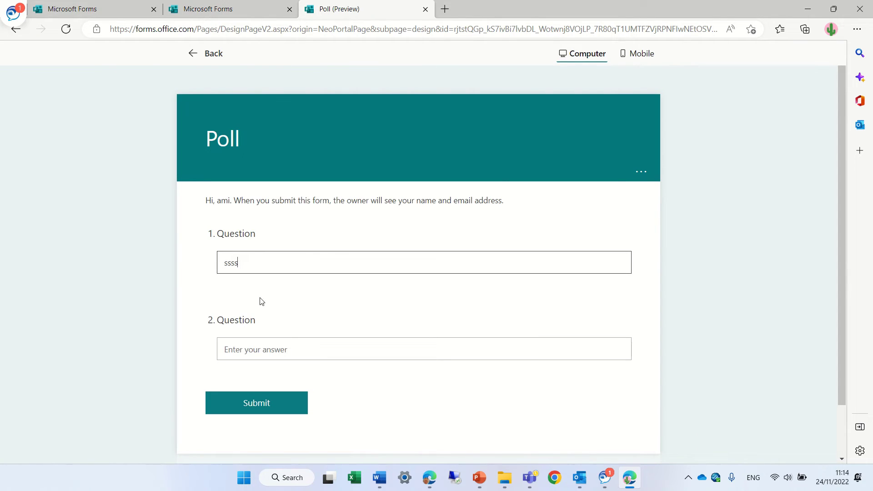
pyautogui.click(260, 352)
pyautogui.write('dd')
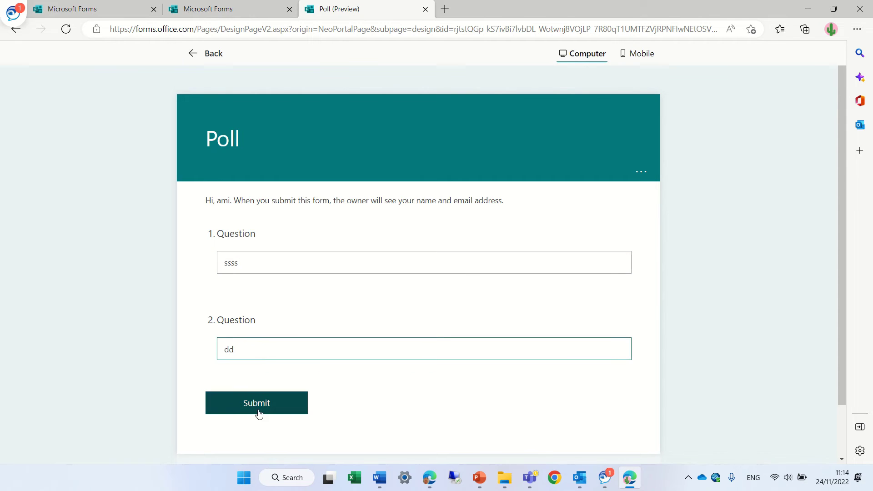
pyautogui.click(258, 404)
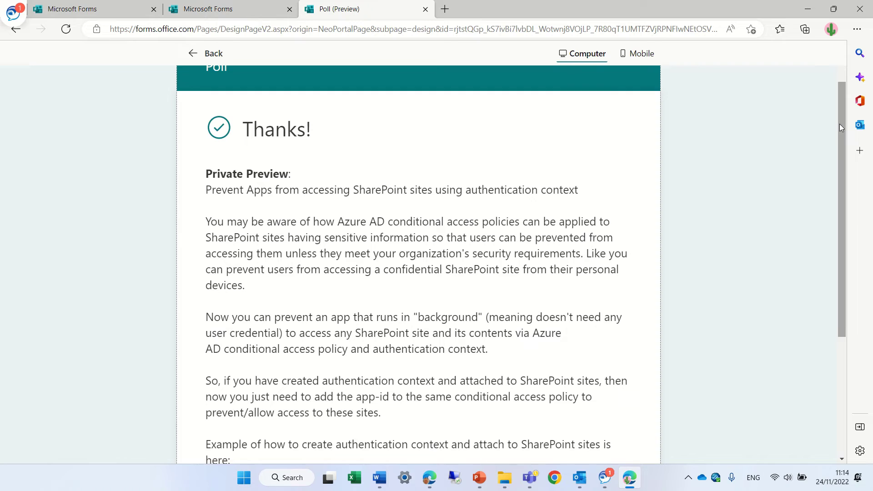
pyautogui.moveTo(840, 124); pyautogui.dragTo(833, 197)
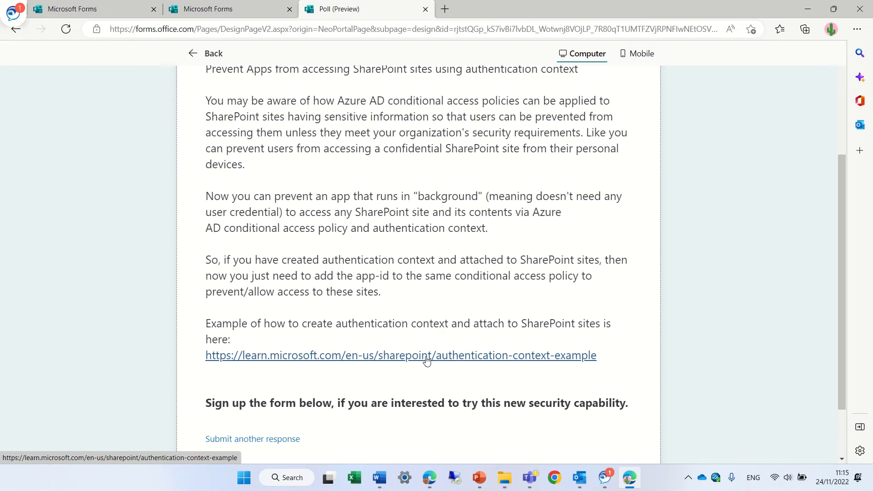
# Back in Settings, bold the 'You may be aware' second paragraph of the thank-you message.
pyautogui.click(193, 54)
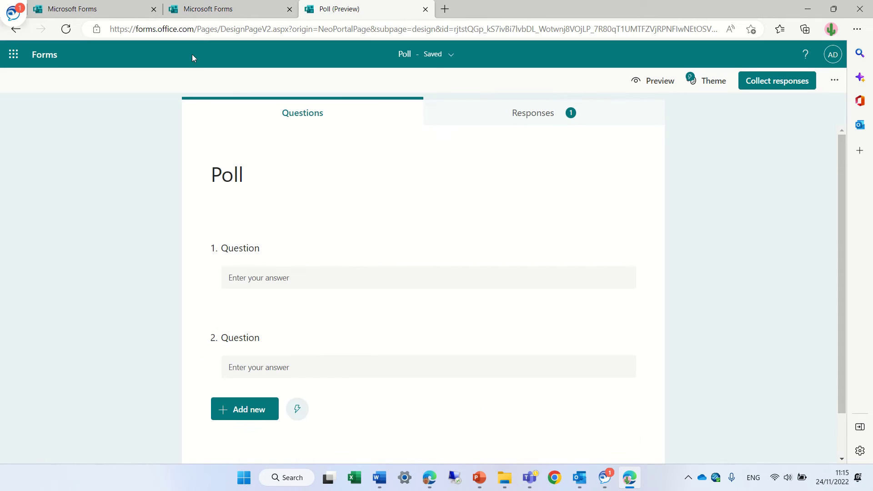
pyautogui.click(834, 80)
pyautogui.click(786, 127)
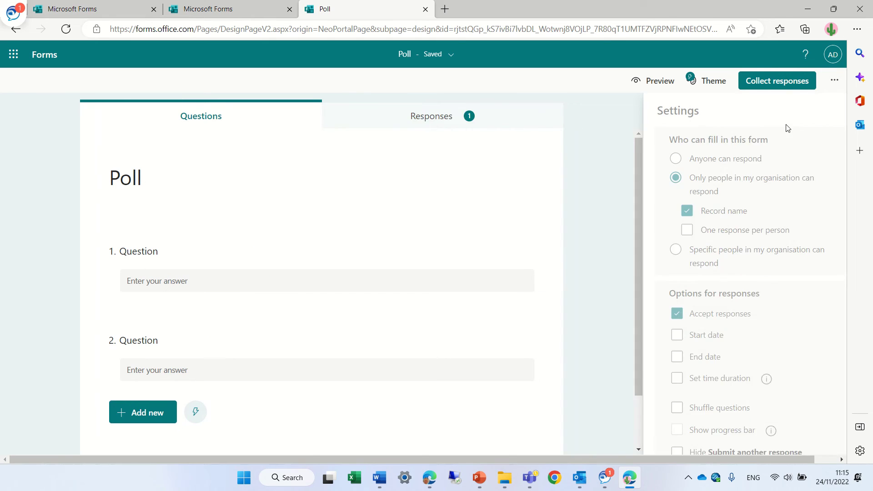
pyautogui.moveTo(841, 177)
pyautogui.mouseDown()
pyautogui.moveTo(845, 316)
pyautogui.moveTo(678, 237)
pyautogui.moveTo(726, 260)
pyautogui.moveTo(653, 153)
pyautogui.mouseUp()
pyautogui.click(724, 264)
pyautogui.click(667, 350)
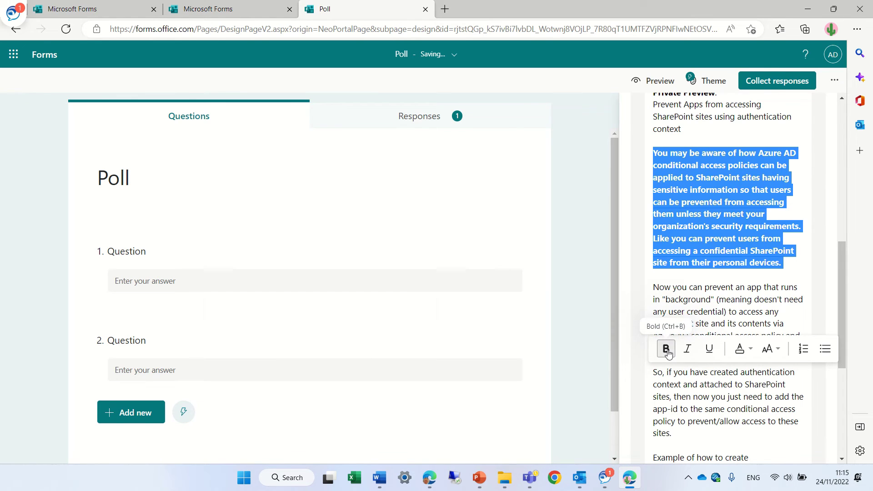
pyautogui.click(764, 347)
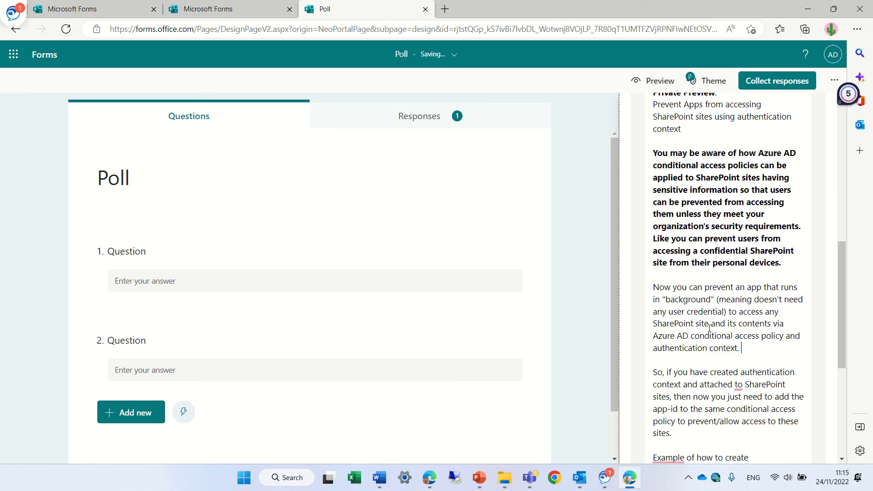
# Colour the background-apps paragraph yellow.
pyautogui.moveTo(764, 346); pyautogui.dragTo(654, 287)
pyautogui.click(741, 282)
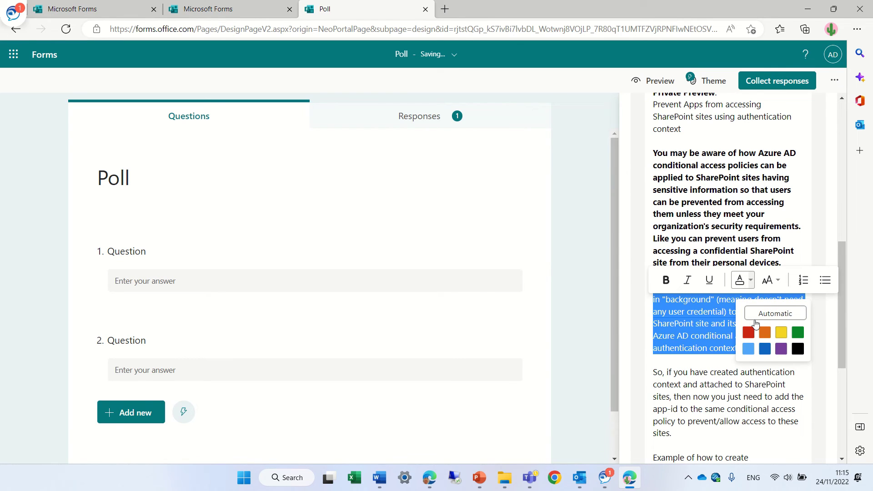
pyautogui.click(786, 326)
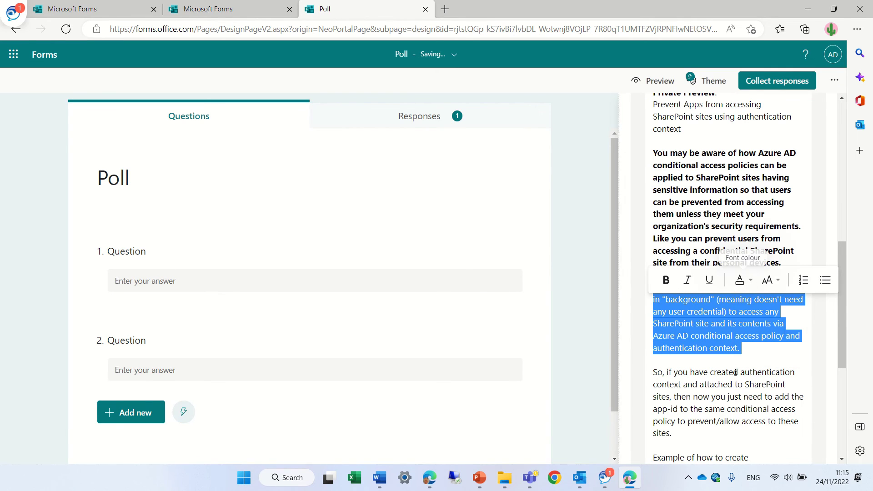
# Submit another preview response to confirm the bold and yellow paragraphs on the Thanks page.
pyautogui.click(657, 82)
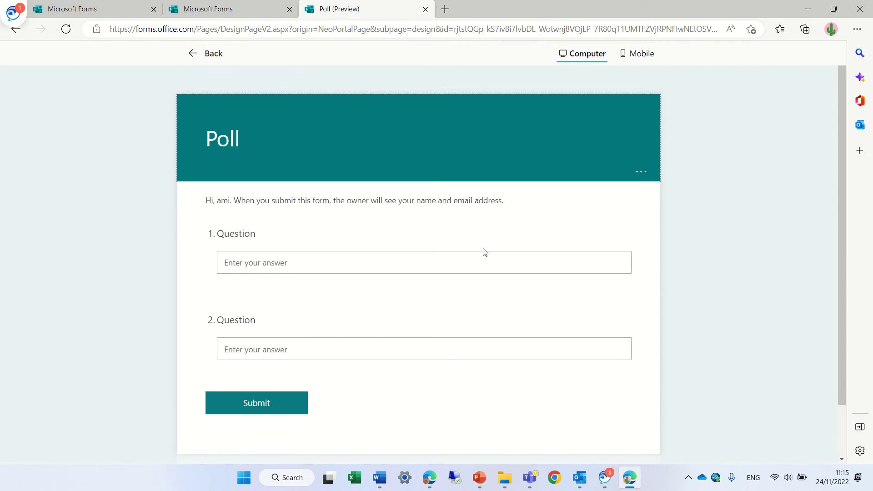
pyautogui.click(324, 258)
pyautogui.write('xsds')
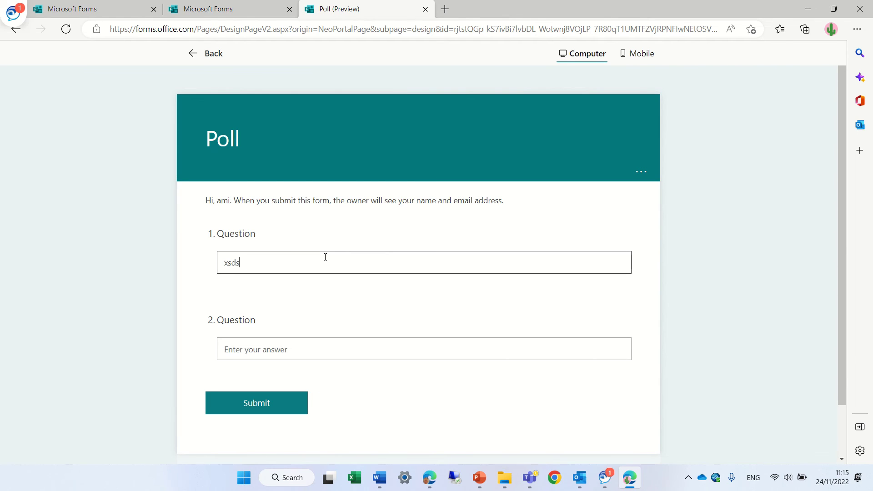
pyautogui.click(305, 348)
pyautogui.write('dddd')
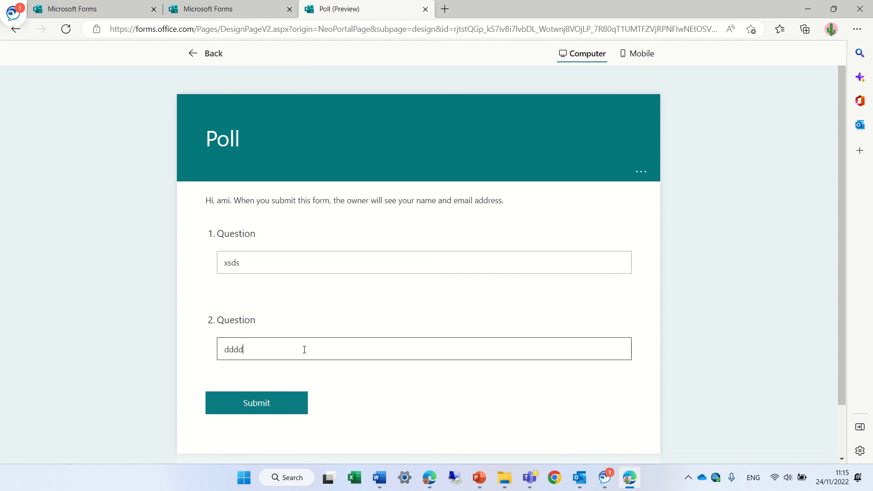
pyautogui.click(273, 403)
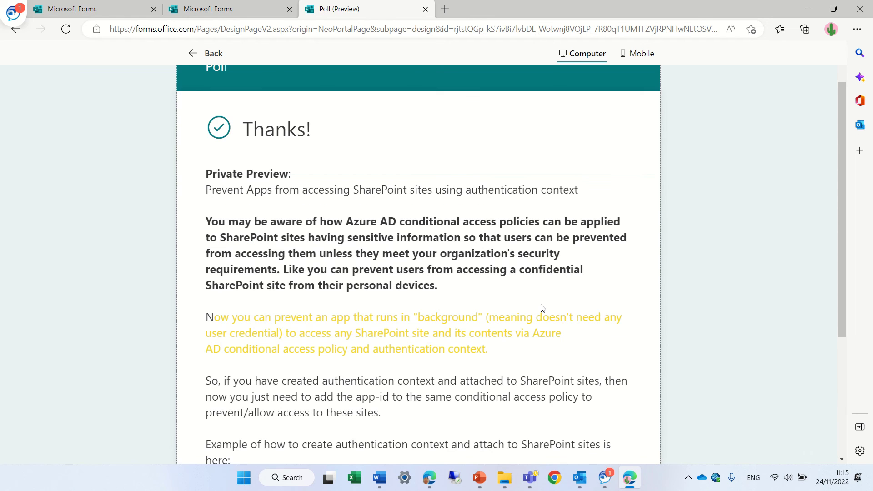
pyautogui.moveTo(846, 160)
pyautogui.mouseDown()
pyautogui.moveTo(842, 288)
pyautogui.moveTo(844, 246)
pyautogui.moveTo(857, 301)
pyautogui.mouseUp()
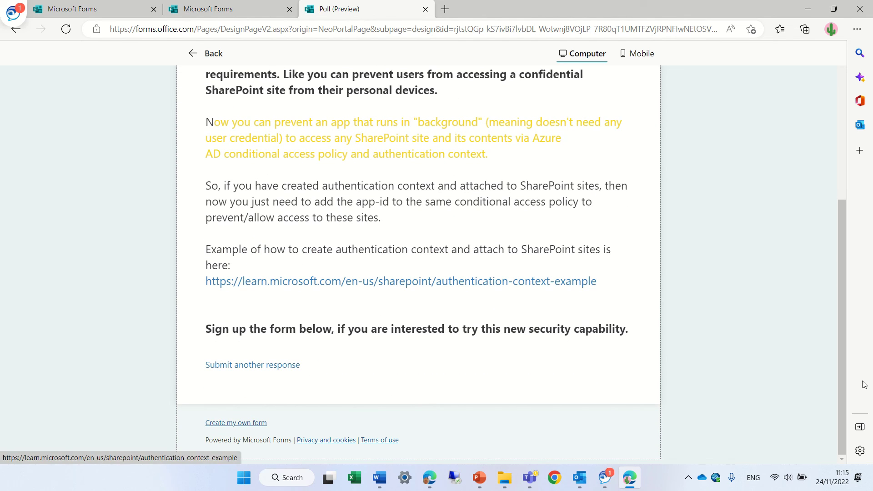
pyautogui.moveTo(846, 396)
pyautogui.mouseDown()
pyautogui.moveTo(851, 289)
pyautogui.moveTo(833, 421)
pyautogui.moveTo(840, 253)
pyautogui.moveTo(837, 354)
pyautogui.mouseUp()
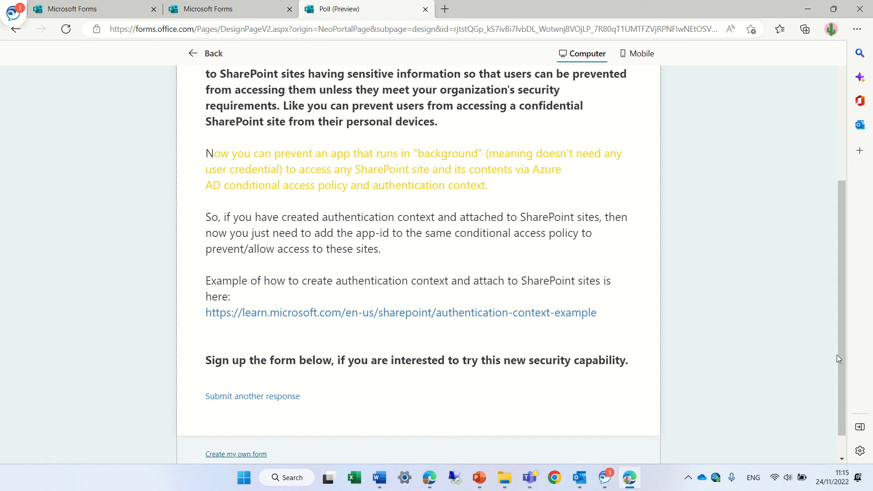